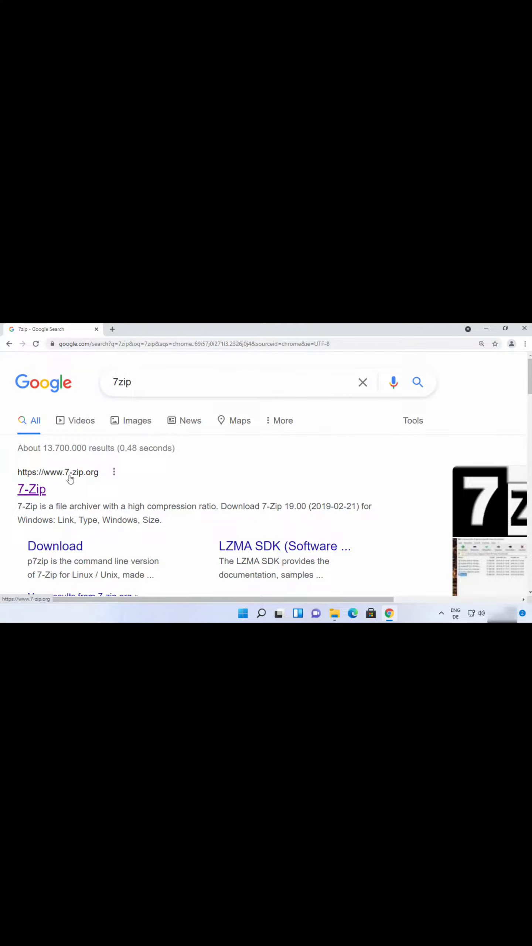
Download the 64-bit 7-Zip 19.00 installer (7z1900-x64.exe) from the official 7-zip.org site
left_click(37, 491)
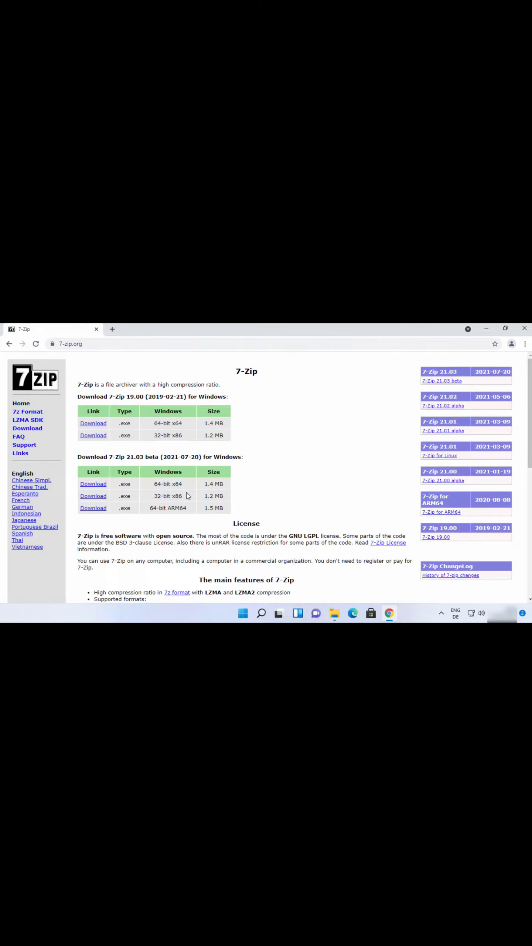
triple_click(157, 426)
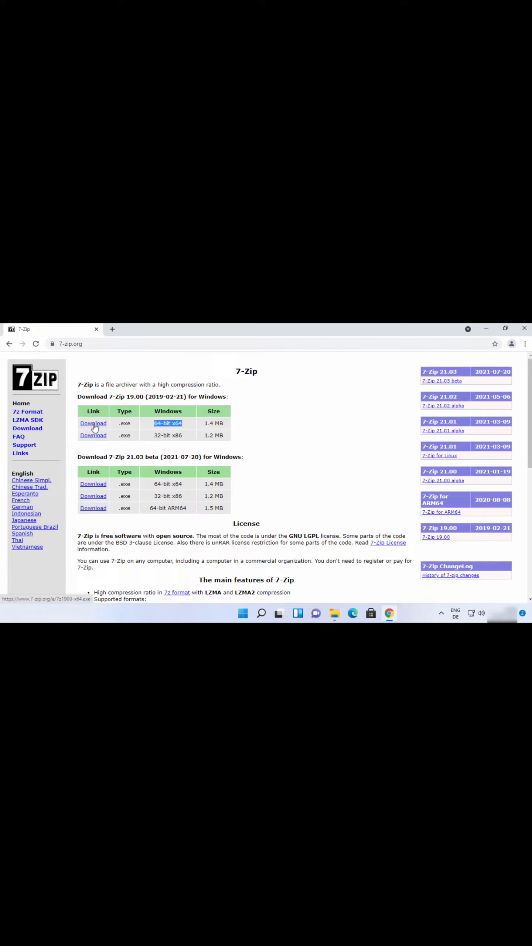
left_click(92, 423)
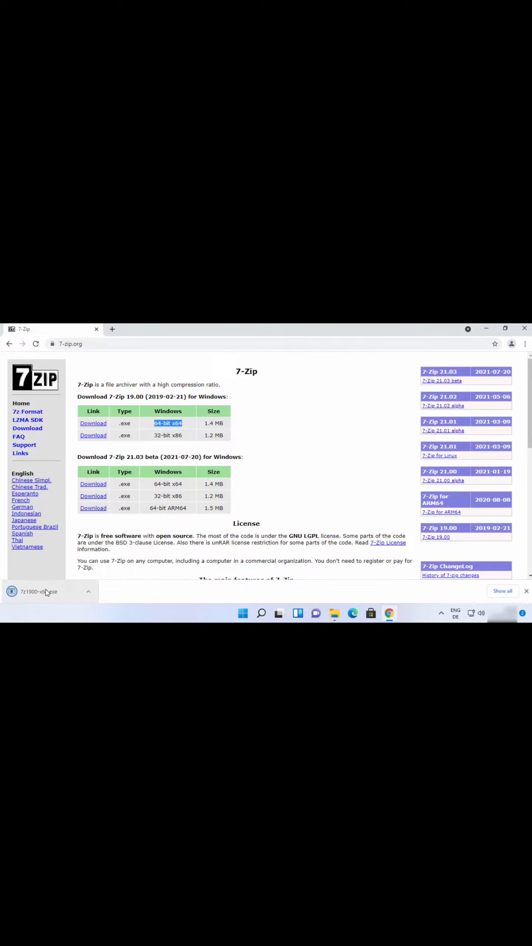
Run 7z1900-x64.exe, allow it through UAC, install to the default folder, and close setup
left_click(55, 599)
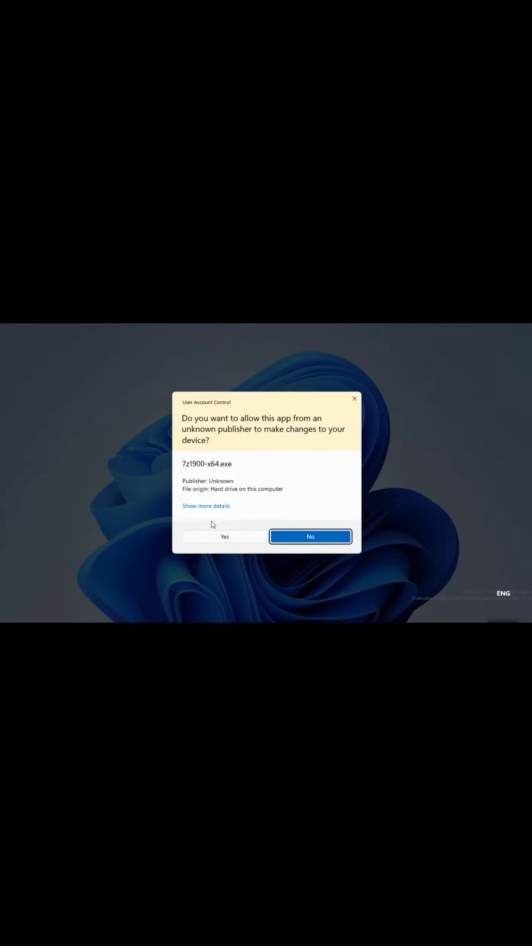
left_click(215, 535)
left_click(255, 494)
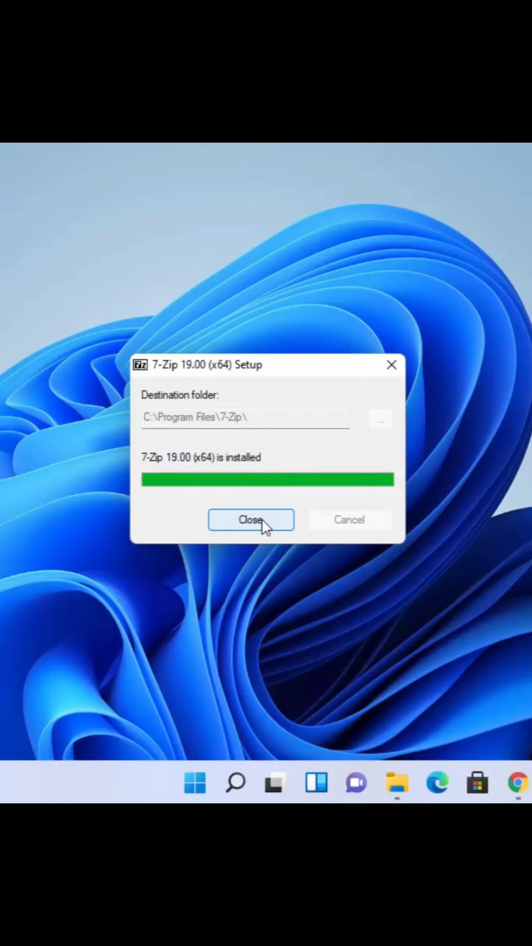
left_click(260, 494)
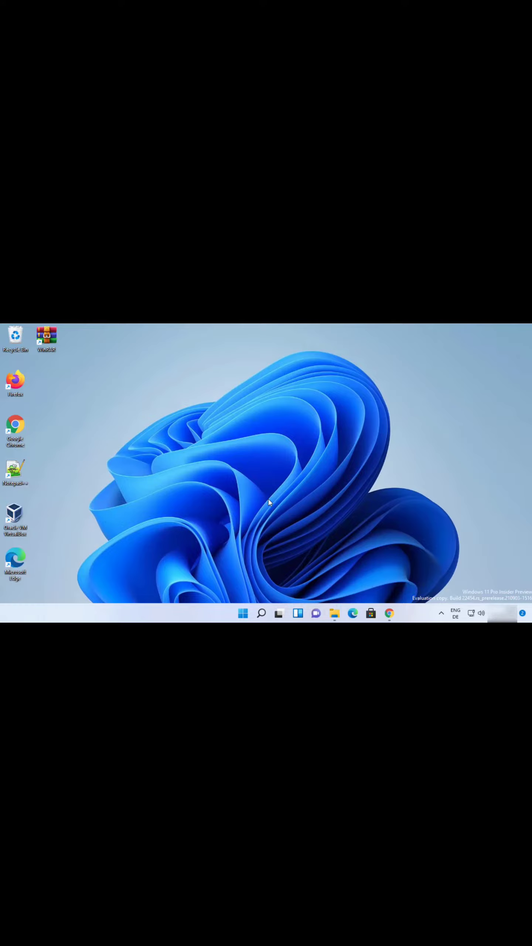
In Documents, compress the data folder into data.zip using 7-Zip's Add to "data.zip"
left_click(334, 613)
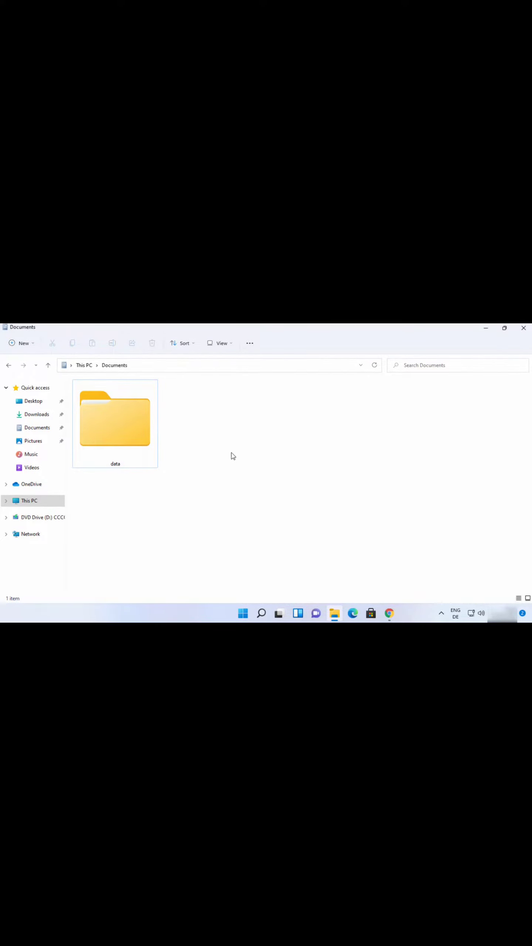
left_click(131, 432)
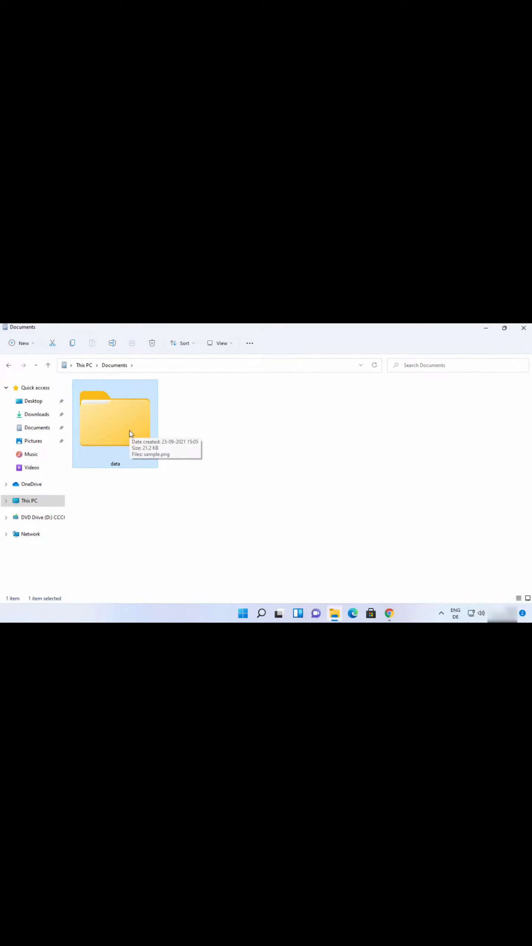
right_click(130, 433)
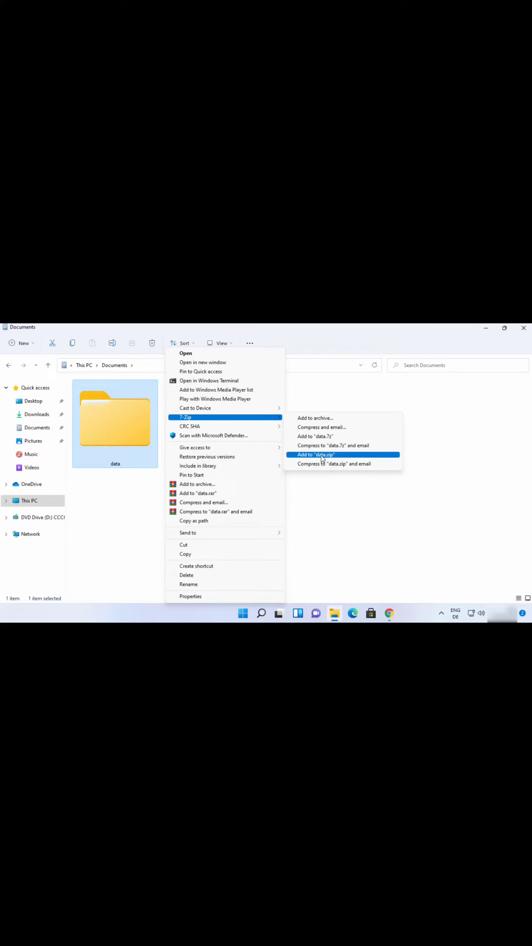
left_click(320, 459)
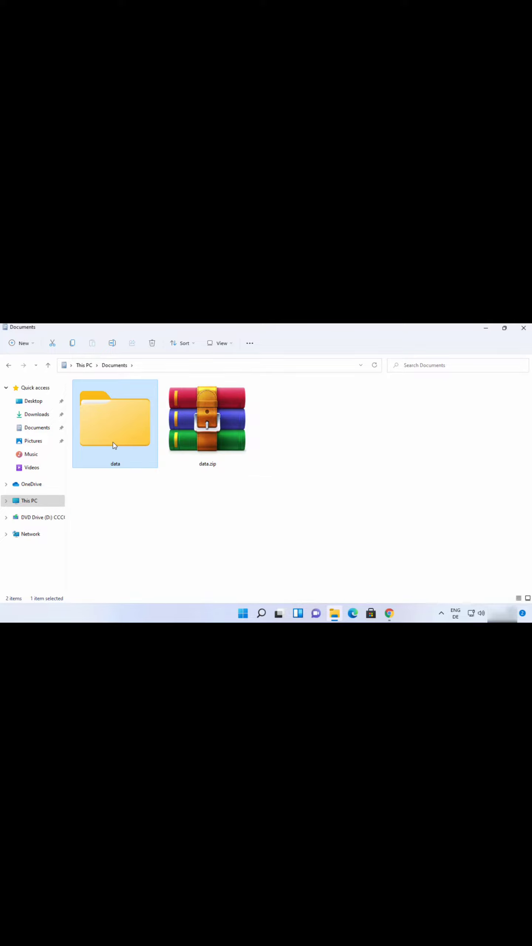
Delete the original data folder, then extract data.zip here to restore it
key("Delete")
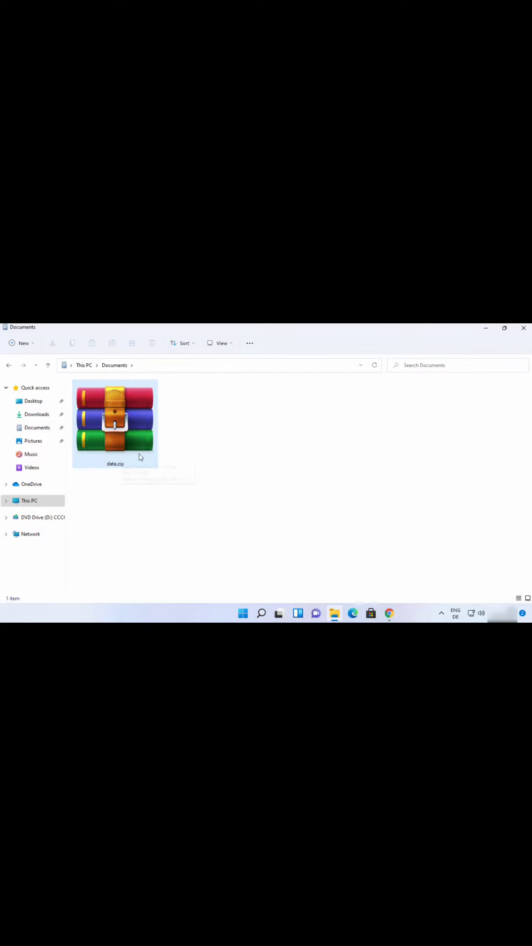
right_click(132, 420)
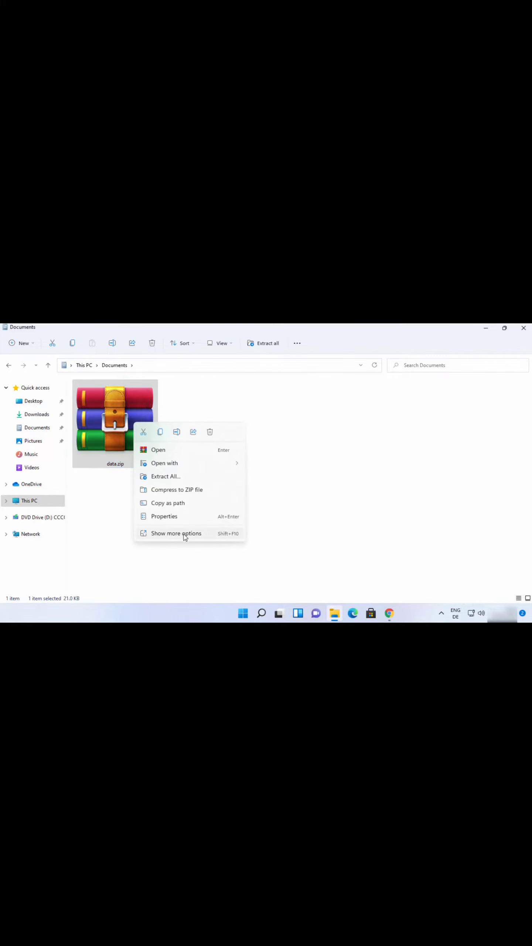
left_click(184, 534)
mouse_move(155, 420)
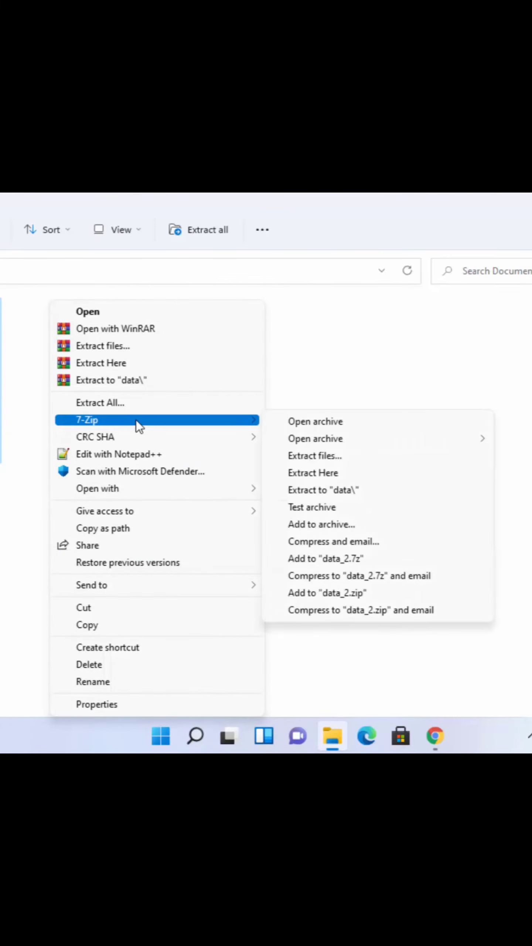
mouse_move(316, 439)
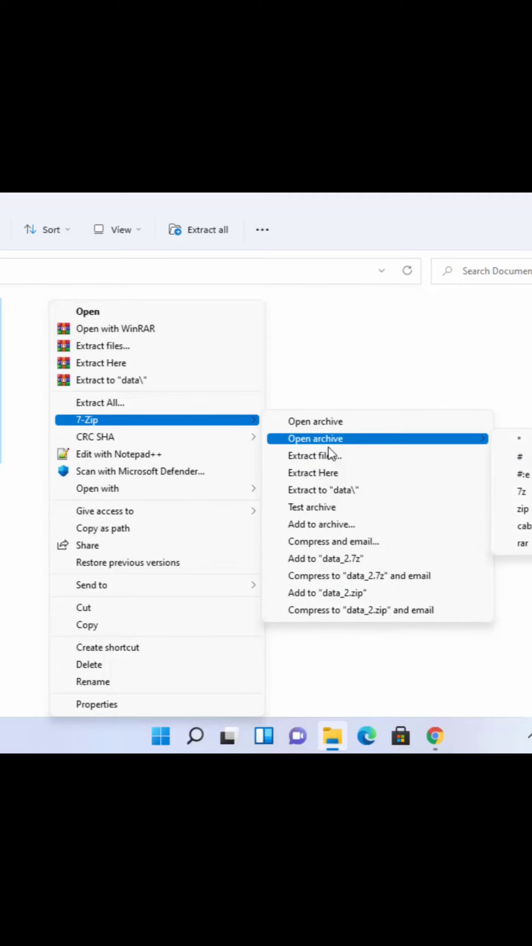
left_click(310, 477)
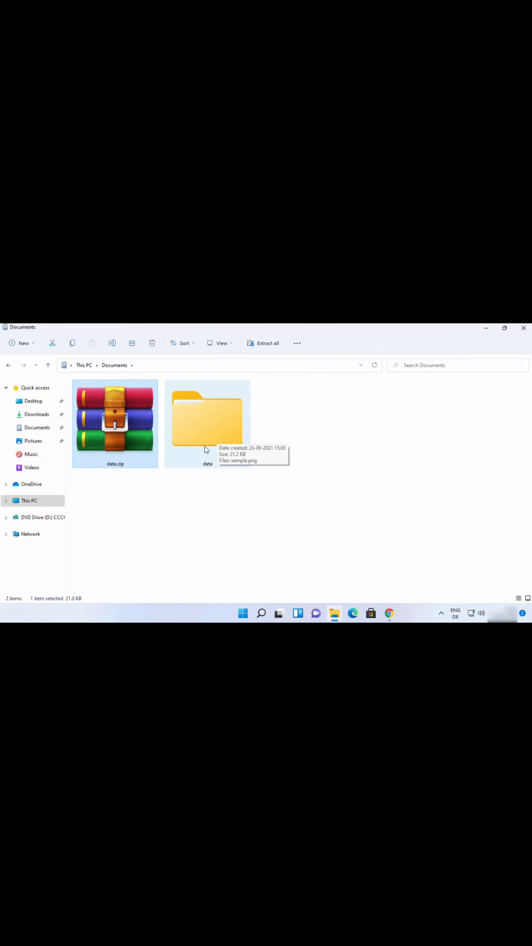
left_click(217, 443)
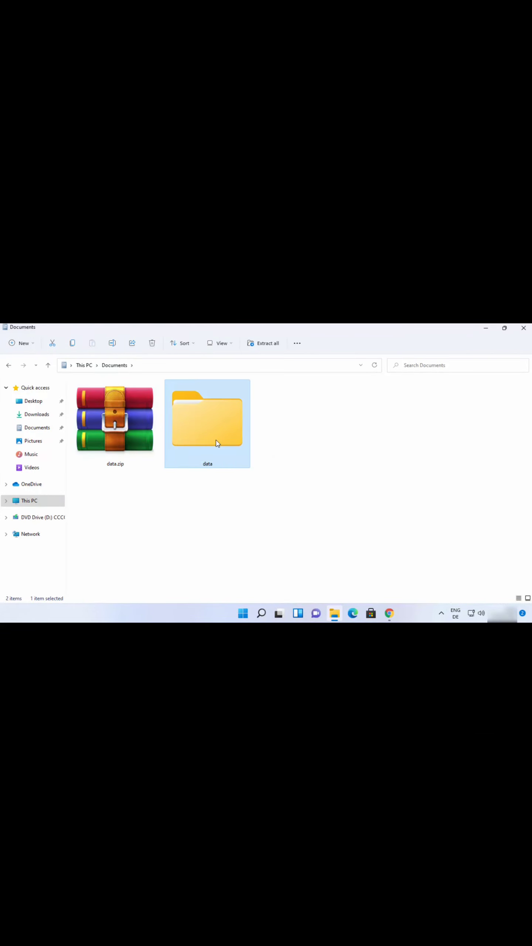